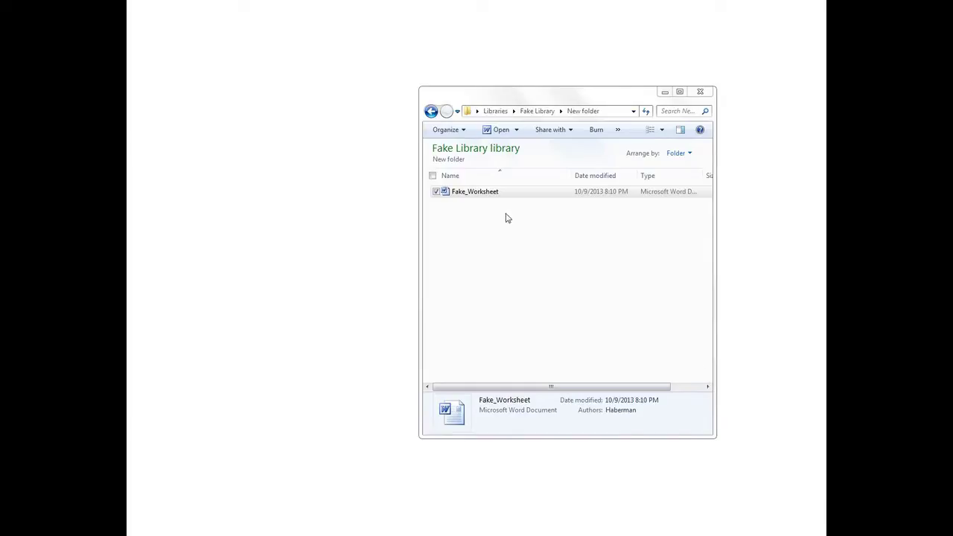
Open the Fake_Worksheet document from the New folder with swriter.
click(473, 195)
right_click(473, 192)
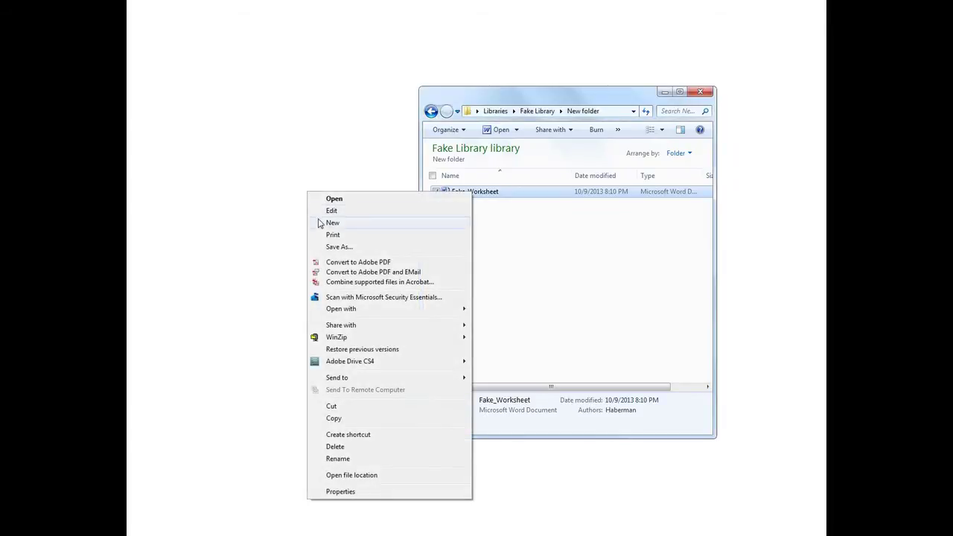
mouse_move(341, 317)
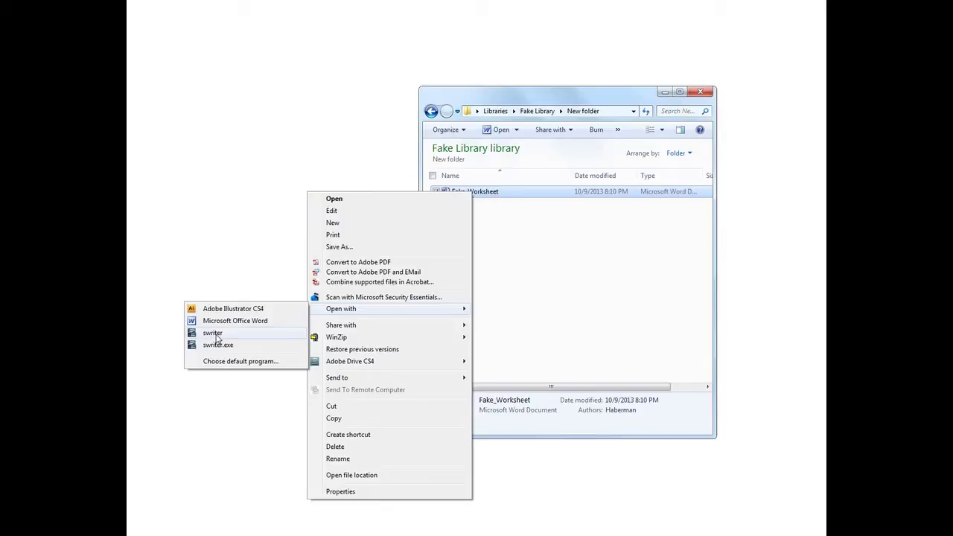
click(215, 335)
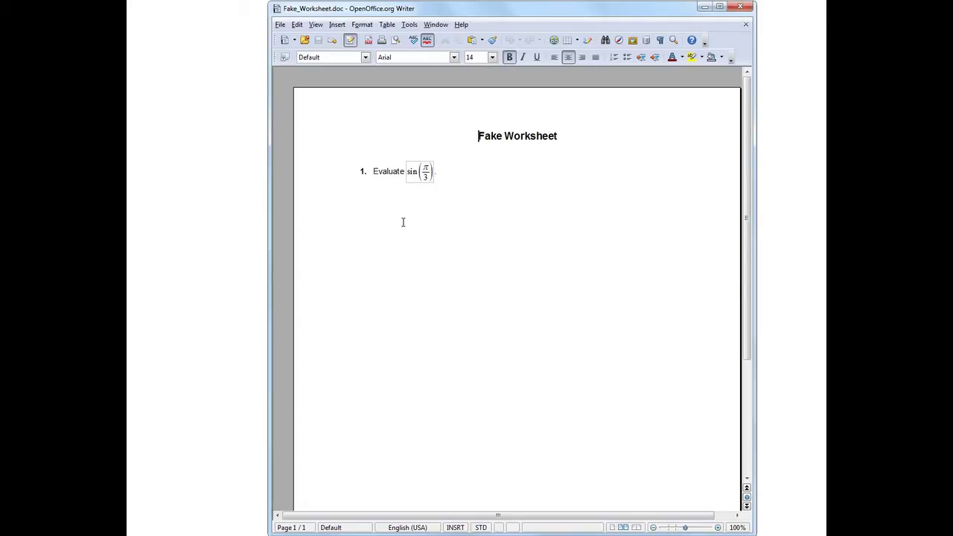
Insert a new MathType 6.0 Equation as an OLE object, using the further object types, on the line below question 1.
click(363, 202)
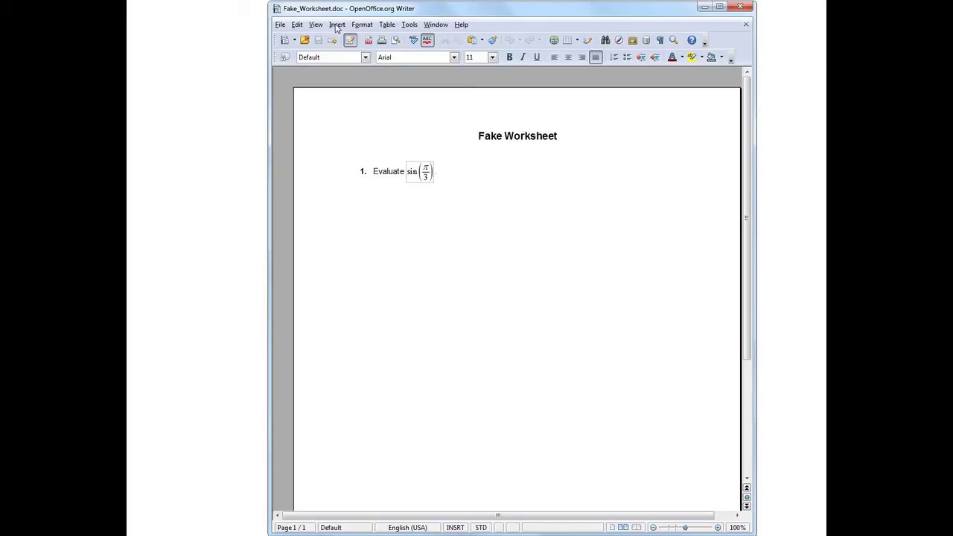
click(336, 26)
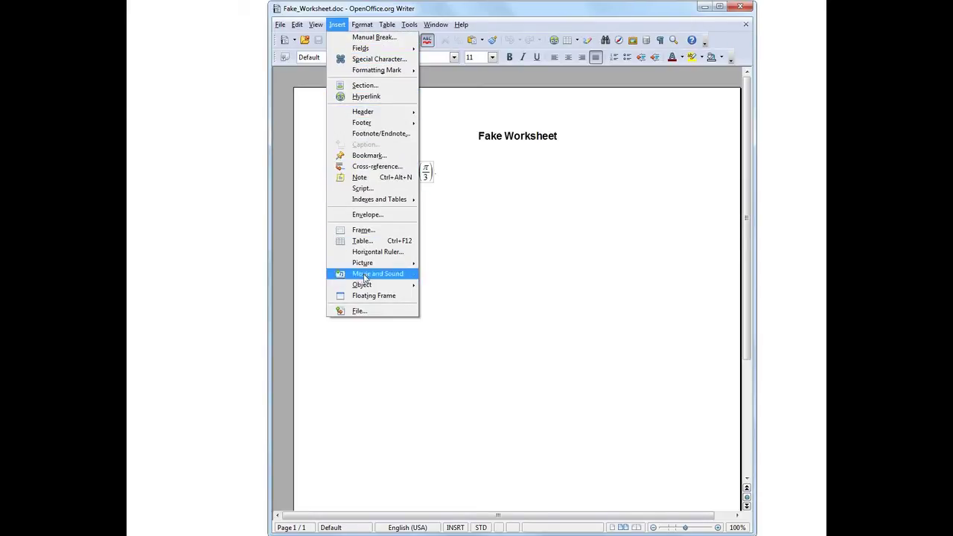
mouse_move(364, 288)
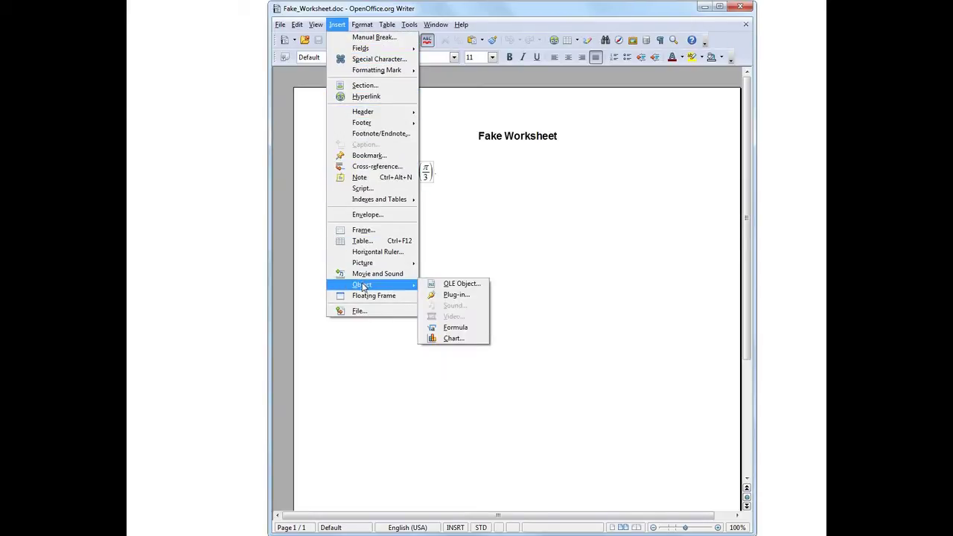
click(450, 287)
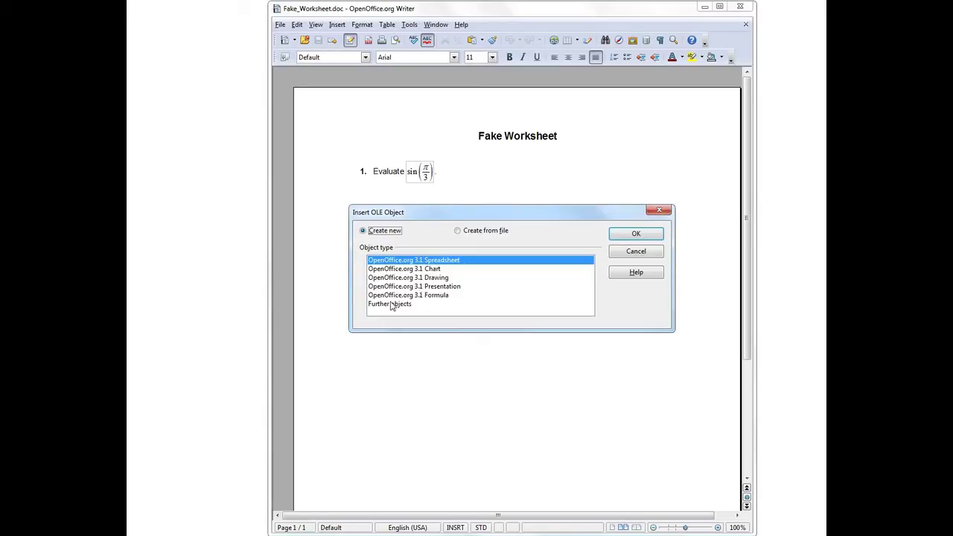
click(392, 306)
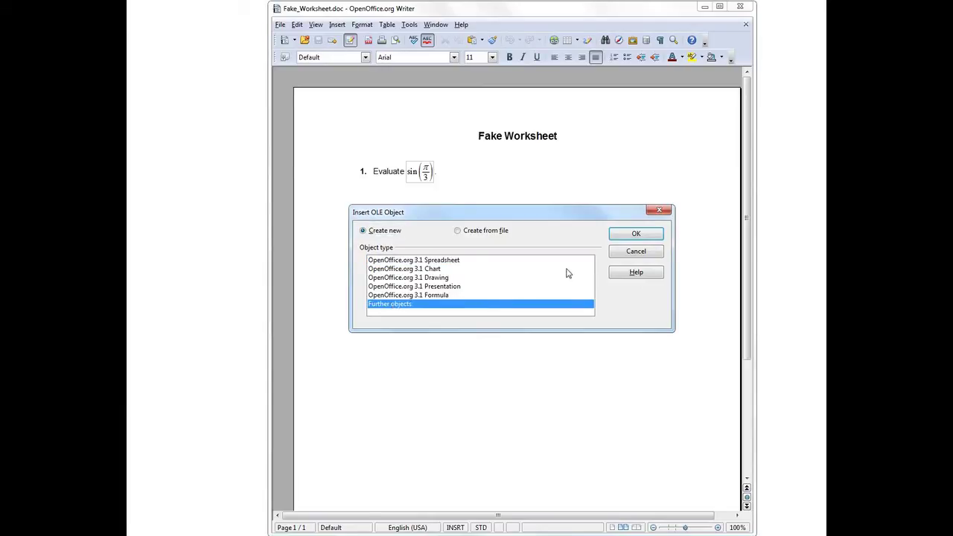
click(634, 235)
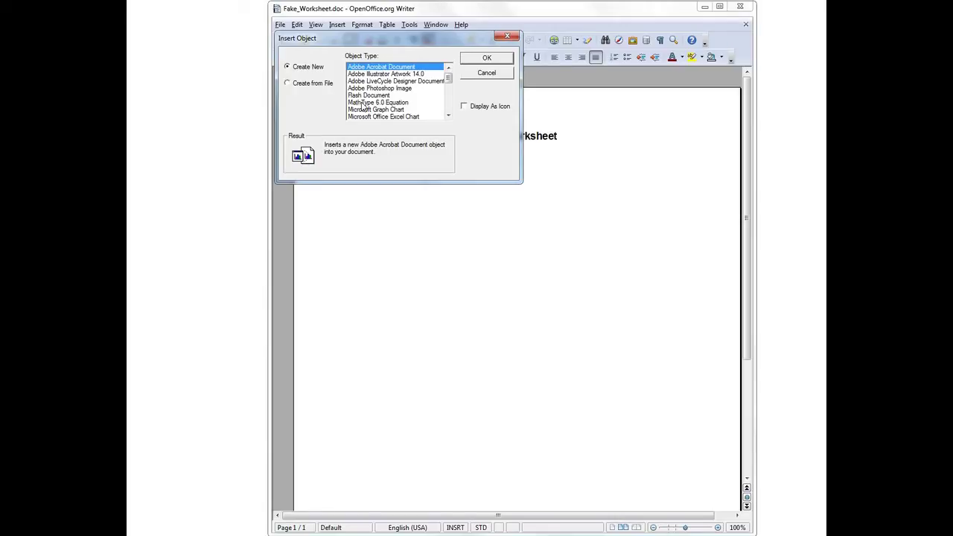
click(363, 103)
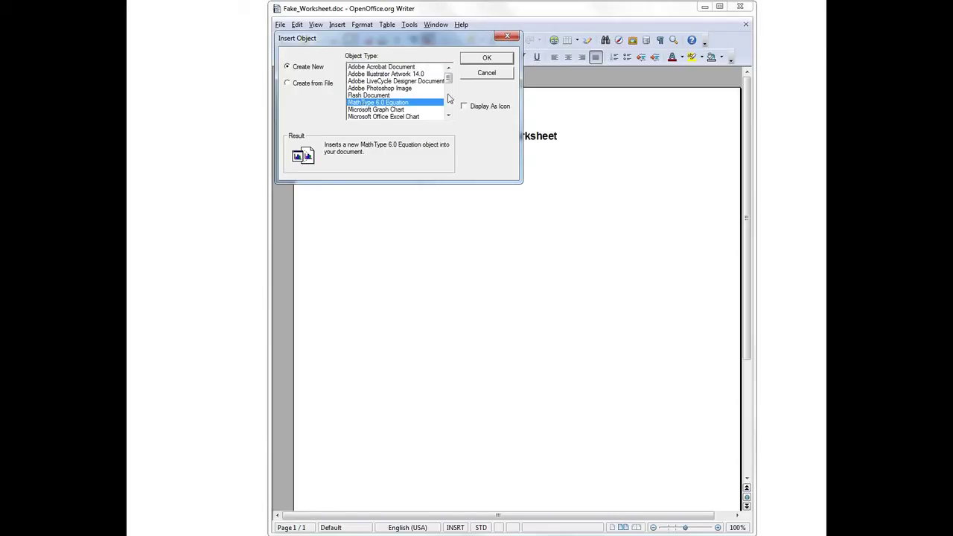
click(486, 59)
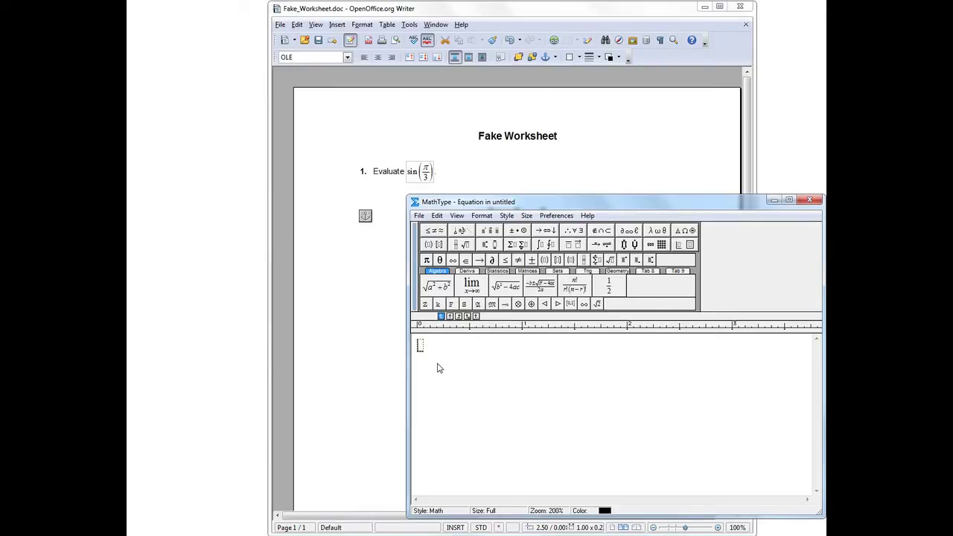
Enter sin followed by parentheses containing a fraction with √3 over 2 in the equation.
text(sin)
click(430, 245)
click(427, 260)
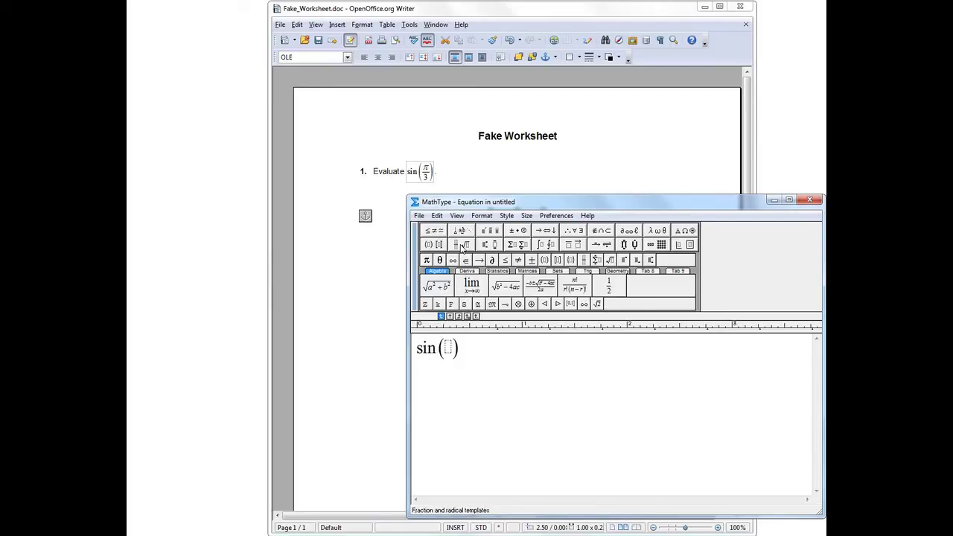
click(458, 245)
click(457, 258)
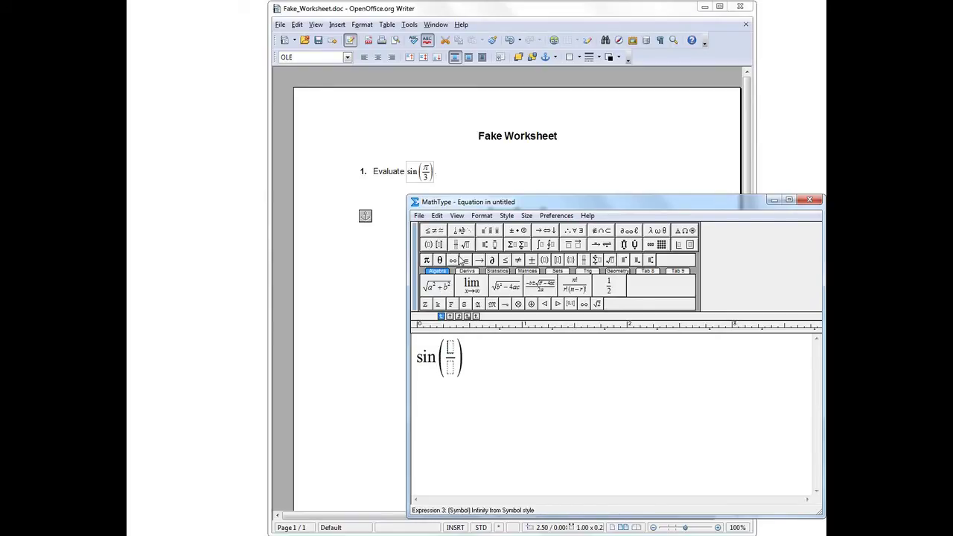
click(457, 245)
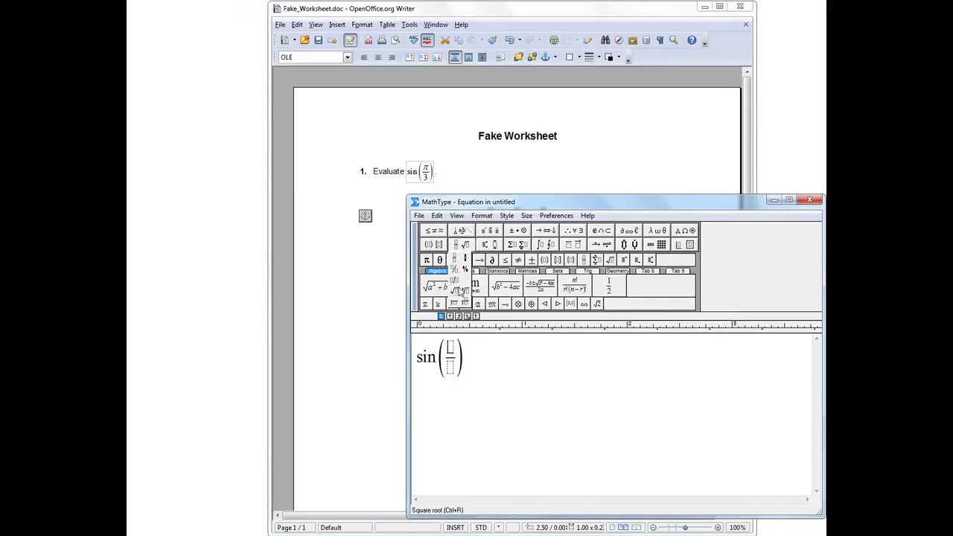
click(456, 290)
text(3/)
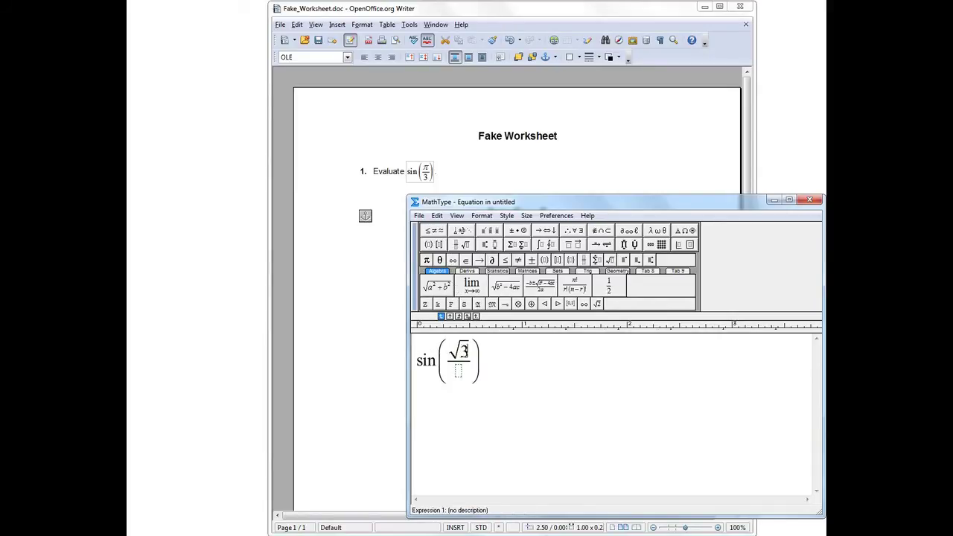
key(Tab)
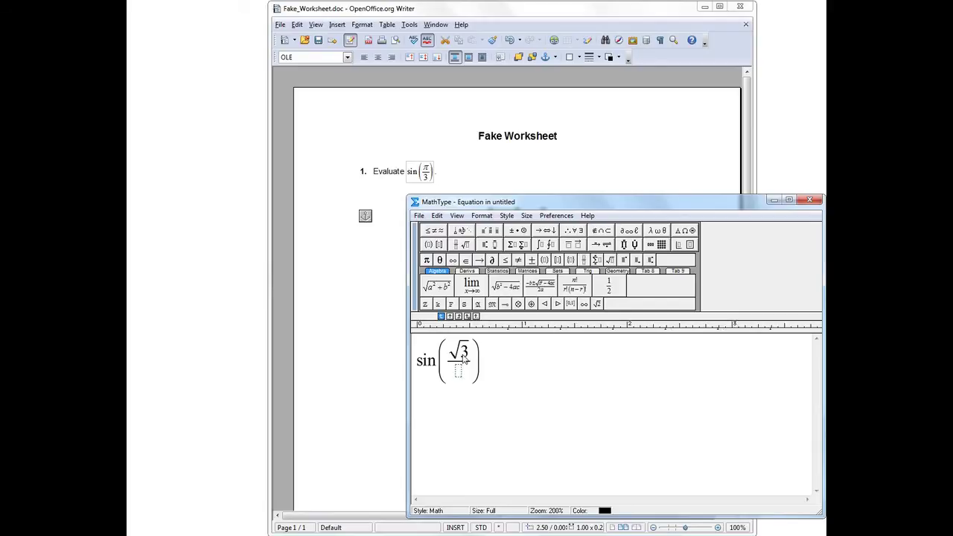
text(2)
Add an equals sign after the sine expression and move the √3/2 fraction out of the parentheses to follow it.
click(485, 367)
text(=)
click(455, 244)
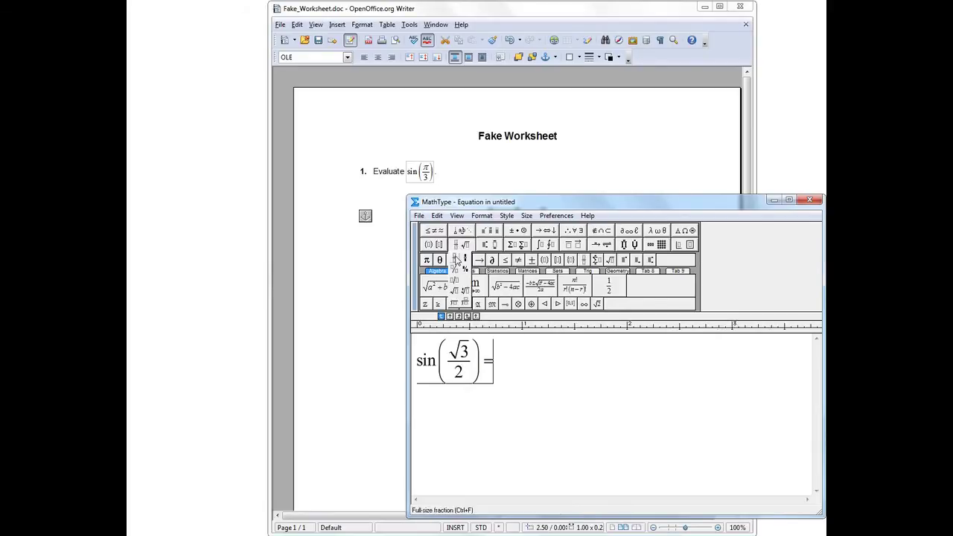
click(456, 259)
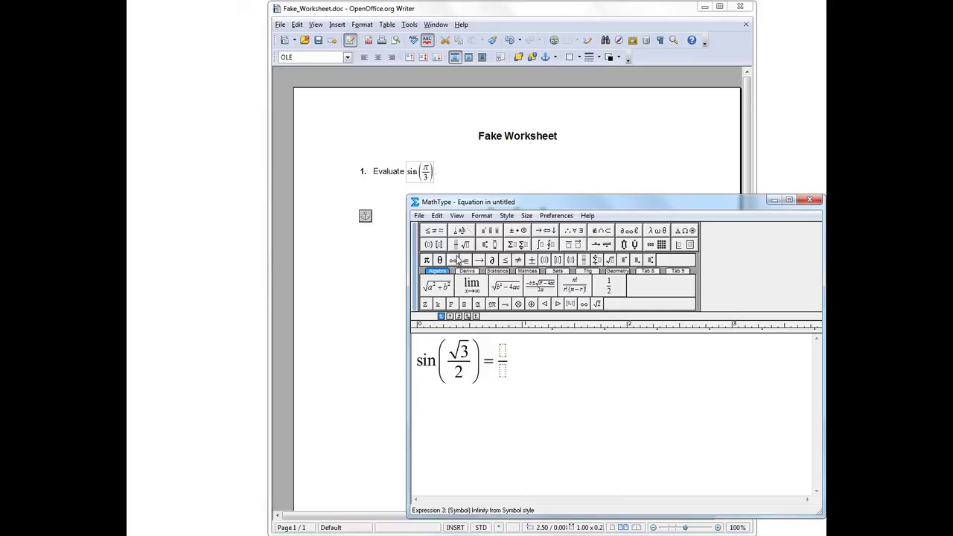
drag(467, 372, 455, 363)
right_click(459, 366)
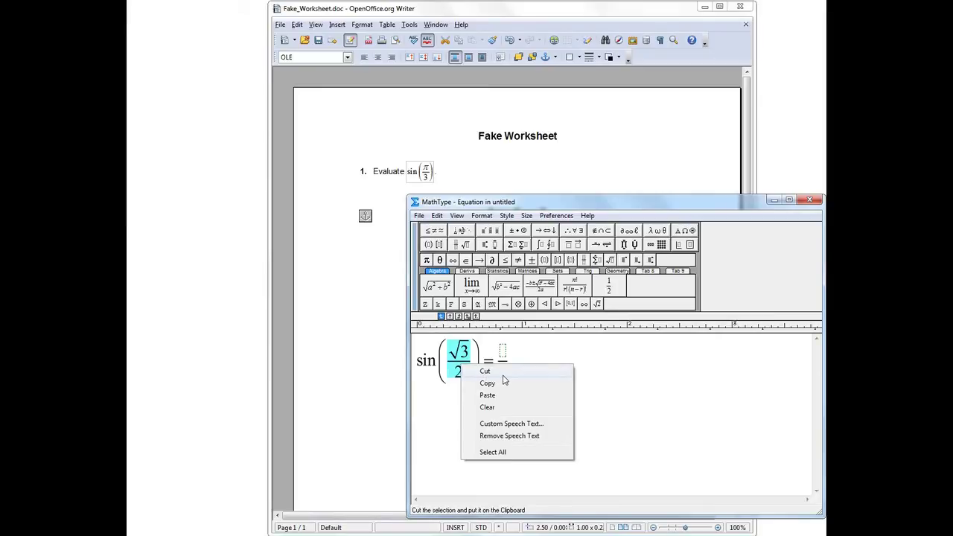
click(504, 376)
key(shift+Left)
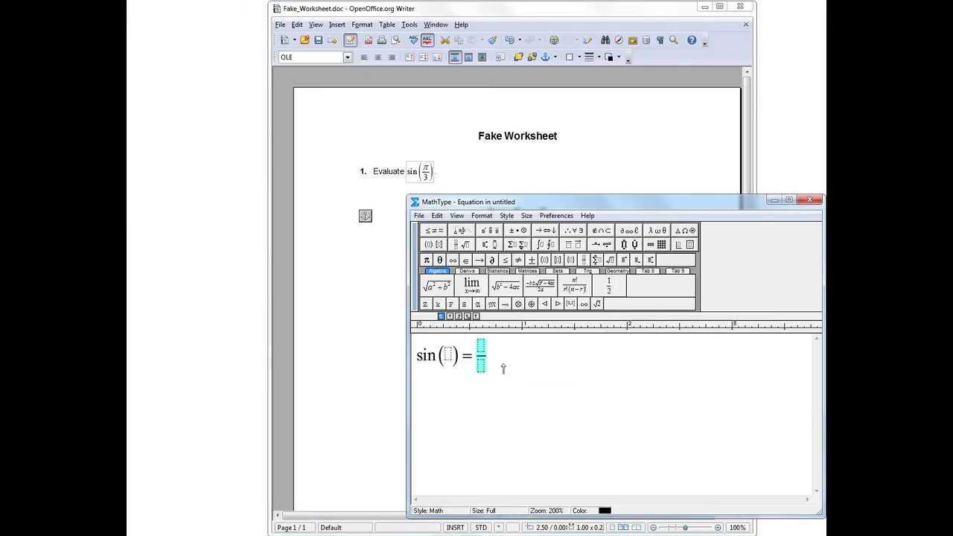
key(ctrl+v)
Fill the empty sine parentheses with the fraction π/3, then close the equation editor to return to the worksheet.
click(447, 358)
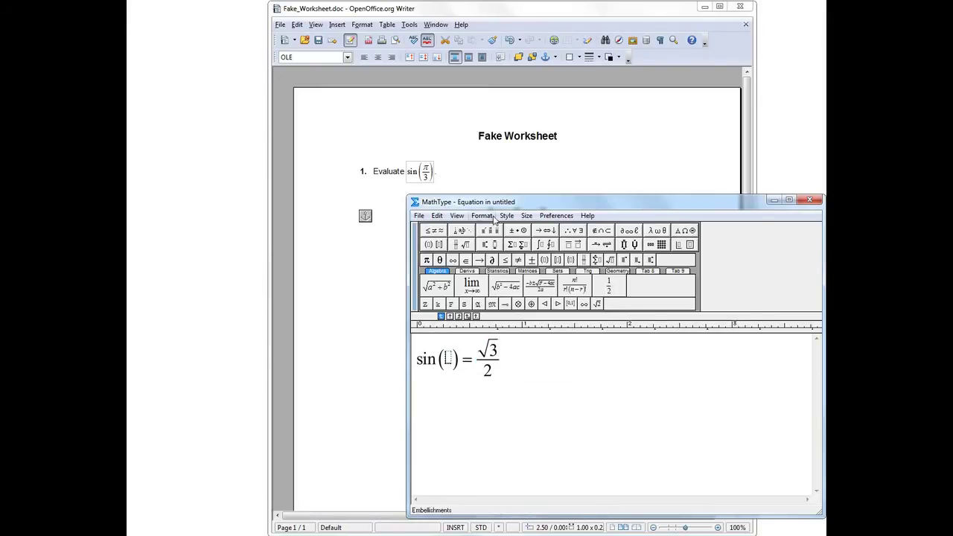
click(455, 258)
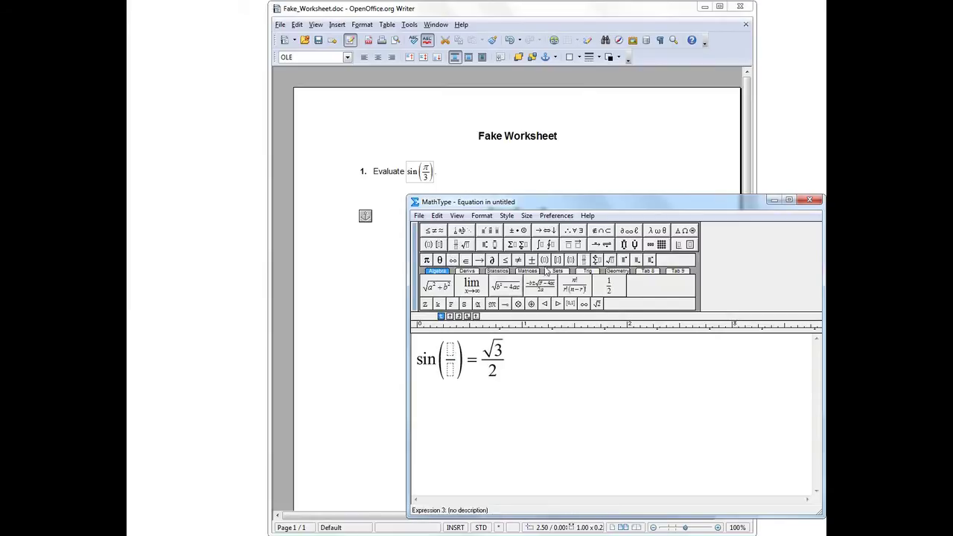
mouse_move(657, 235)
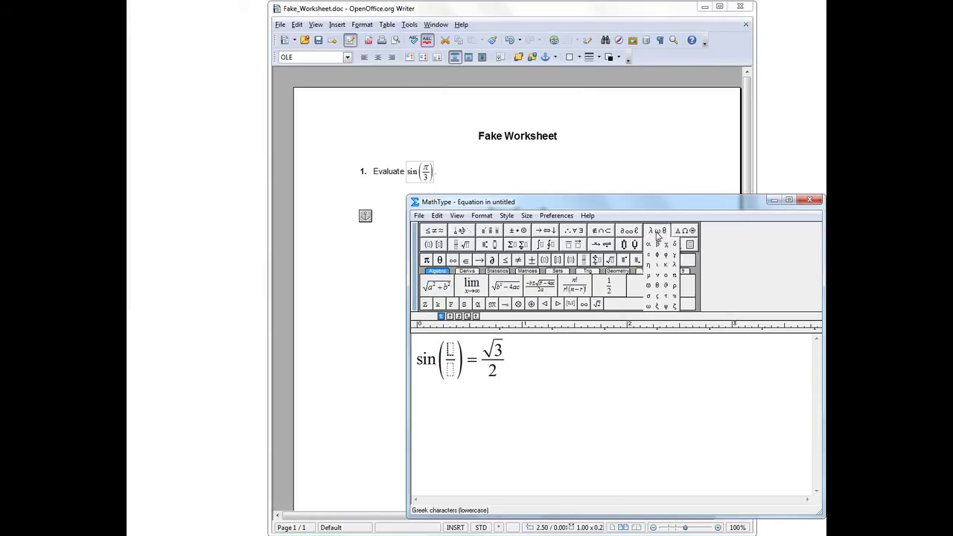
click(673, 275)
key(Tab)
text(3)
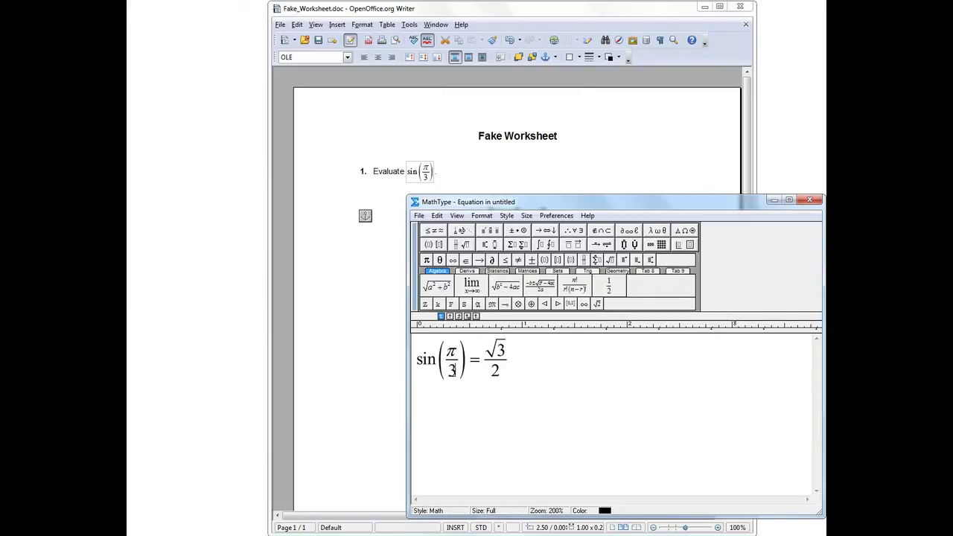
click(810, 200)
key(Escape)
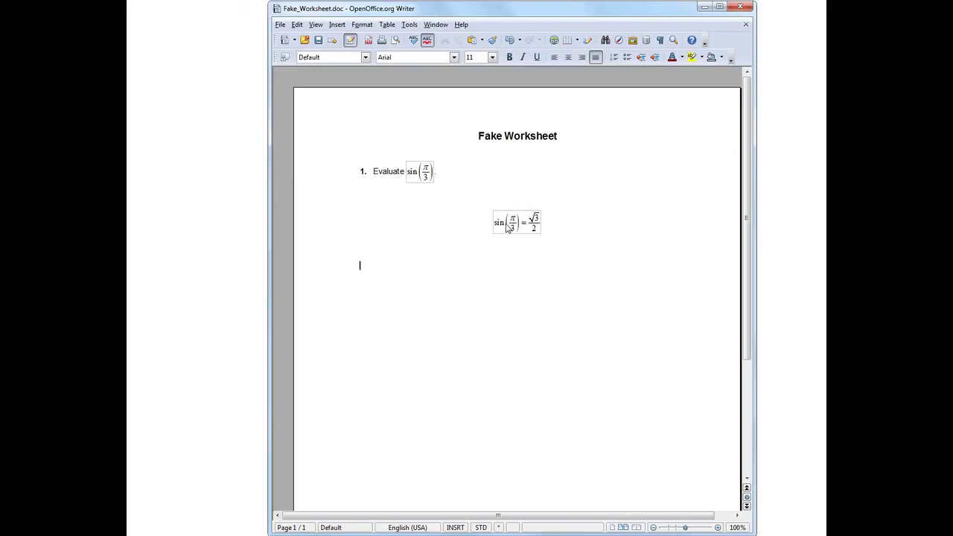
Reopen the inserted sine equation in MathType to view it, then close the editor and deselect the equation.
double_click(506, 227)
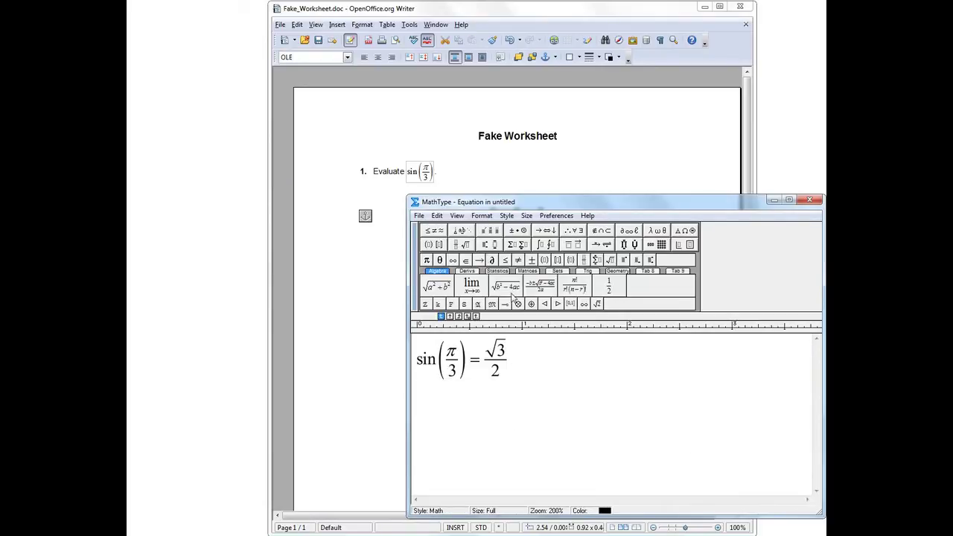
click(805, 200)
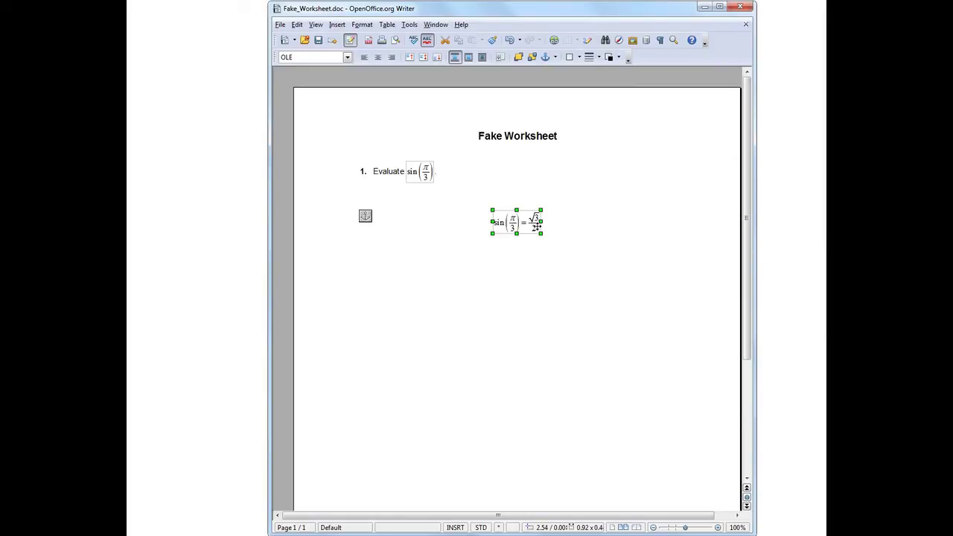
click(526, 257)
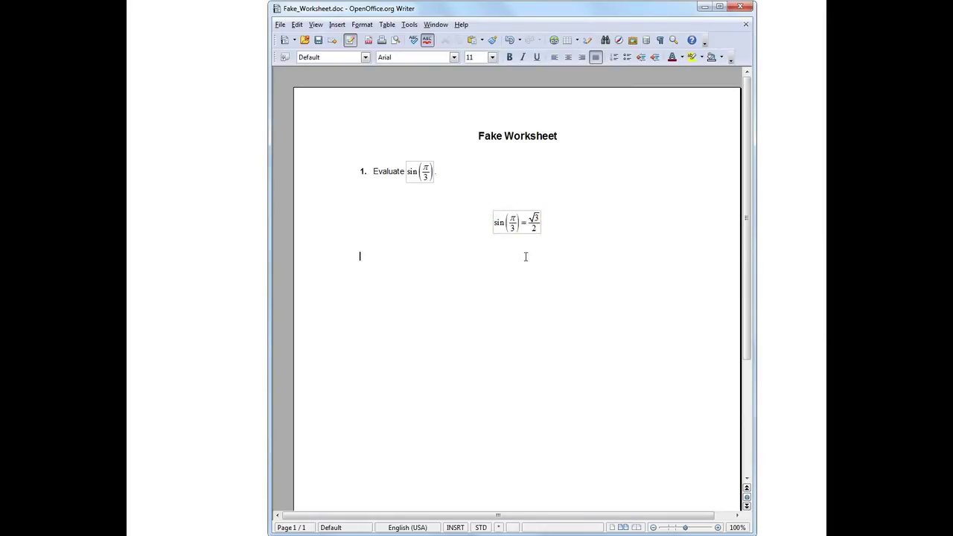